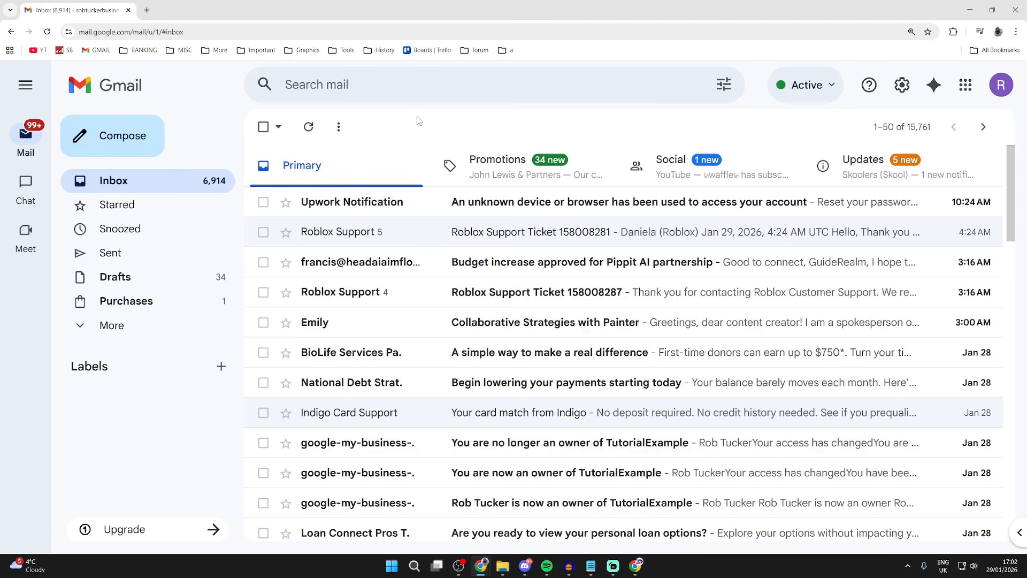
# - Search the mailbox for "unsubscribe" and start a new filter based on that search
pyautogui.click(381, 84)
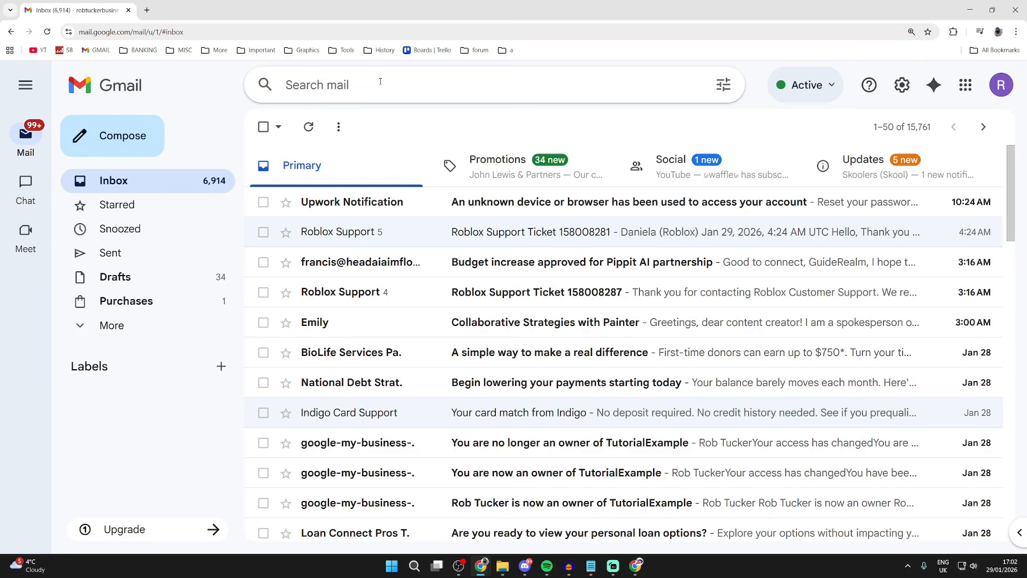
pyautogui.write('unsubscribe')
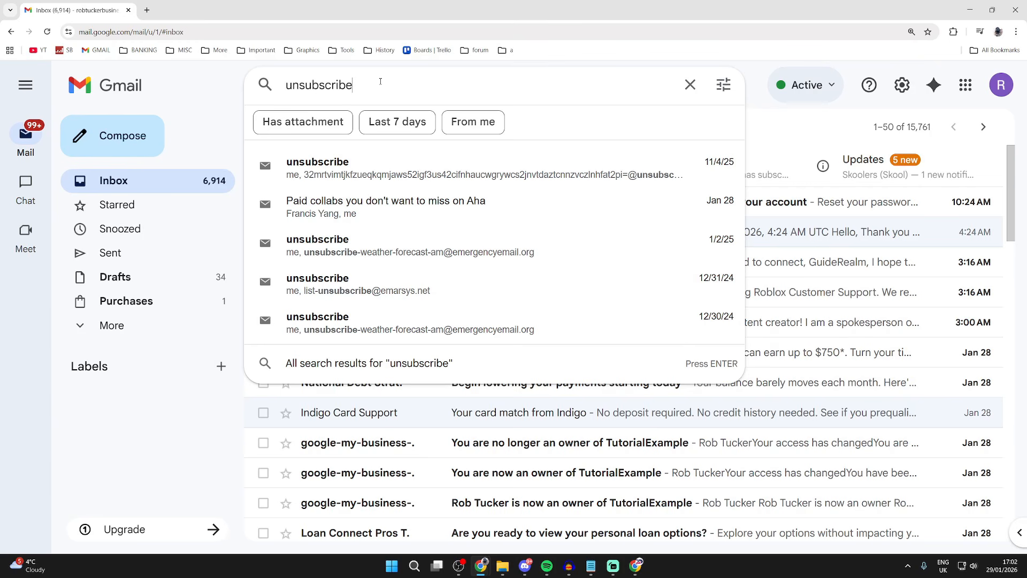
pyautogui.press('Return')
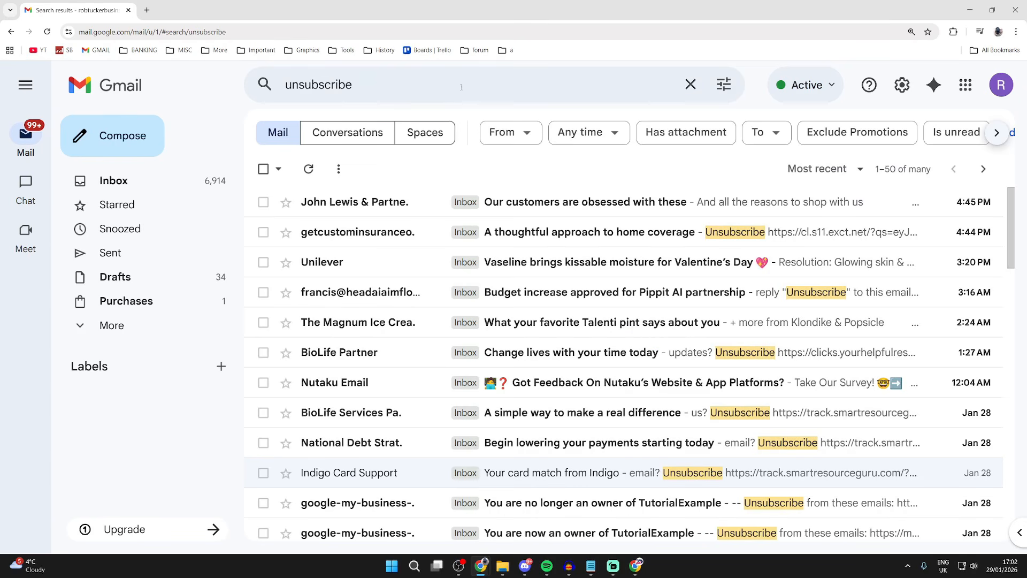
pyautogui.click(723, 85)
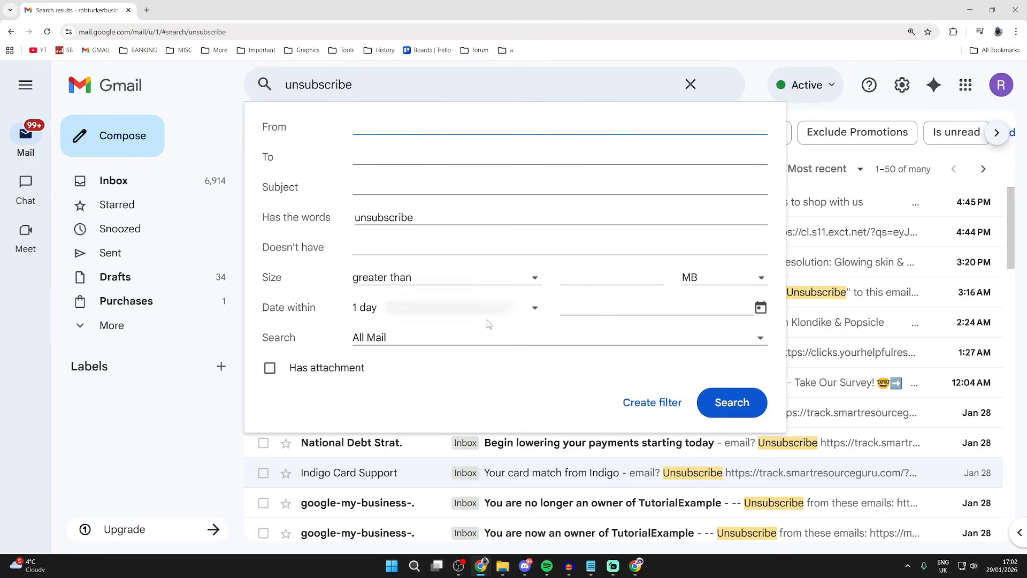
pyautogui.click(653, 405)
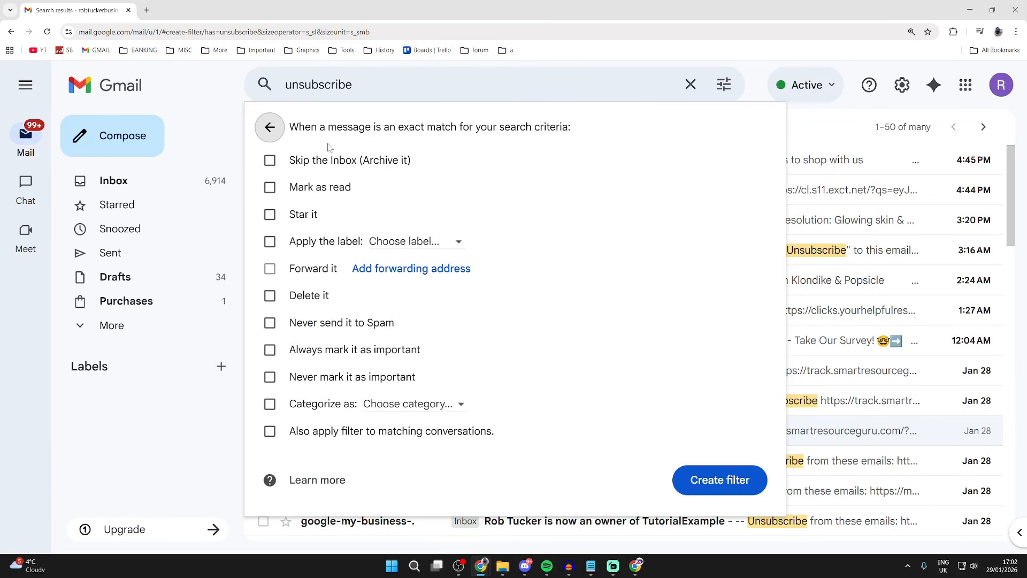
# - Create the filter so matching messages skip the inbox and get a new label named Subscribe, including existing matching conversations
pyautogui.click(272, 162)
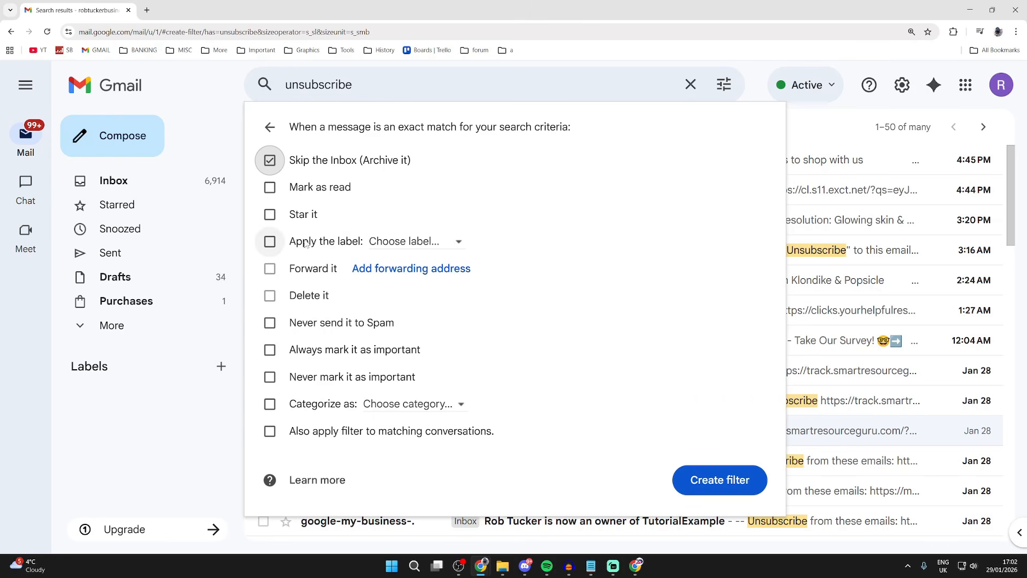
pyautogui.click(385, 242)
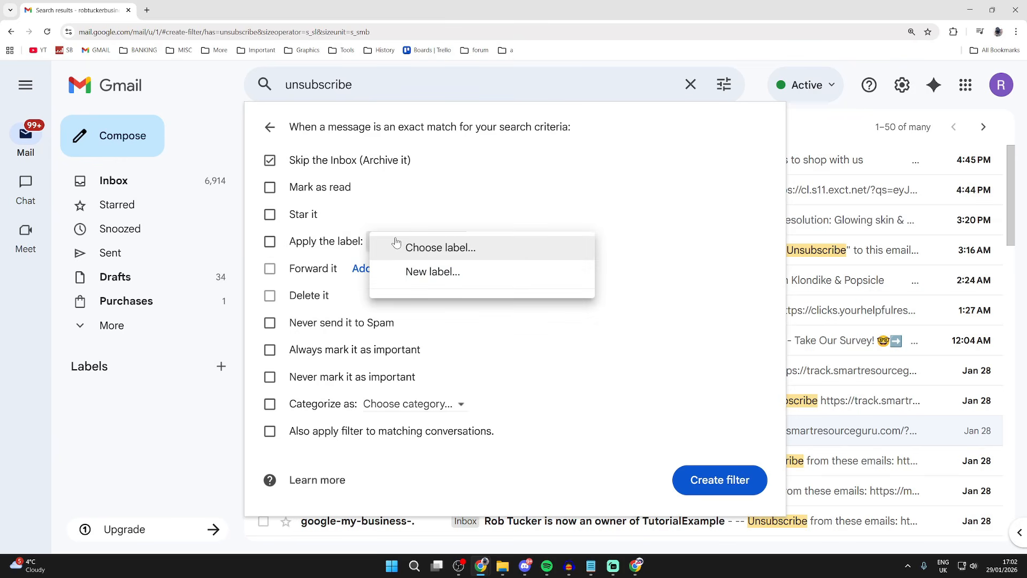
pyautogui.click(436, 272)
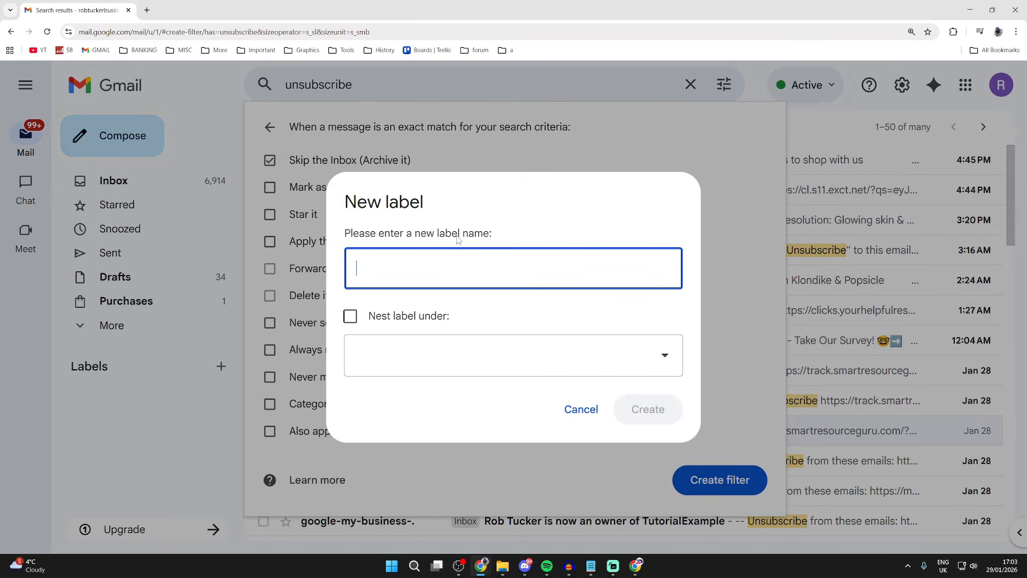
pyautogui.write('S')
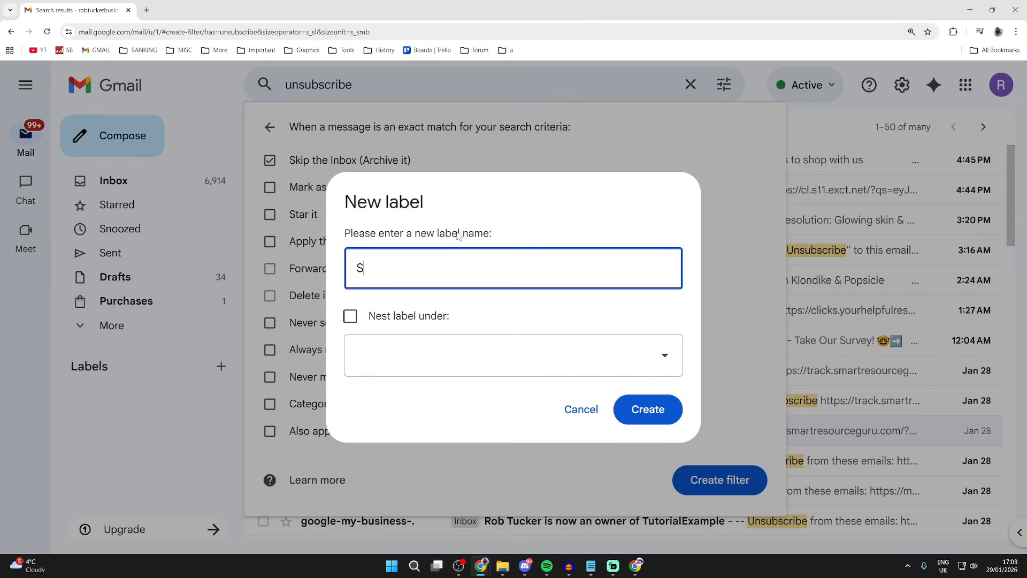
pyautogui.write('ubscribe')
pyautogui.click(654, 415)
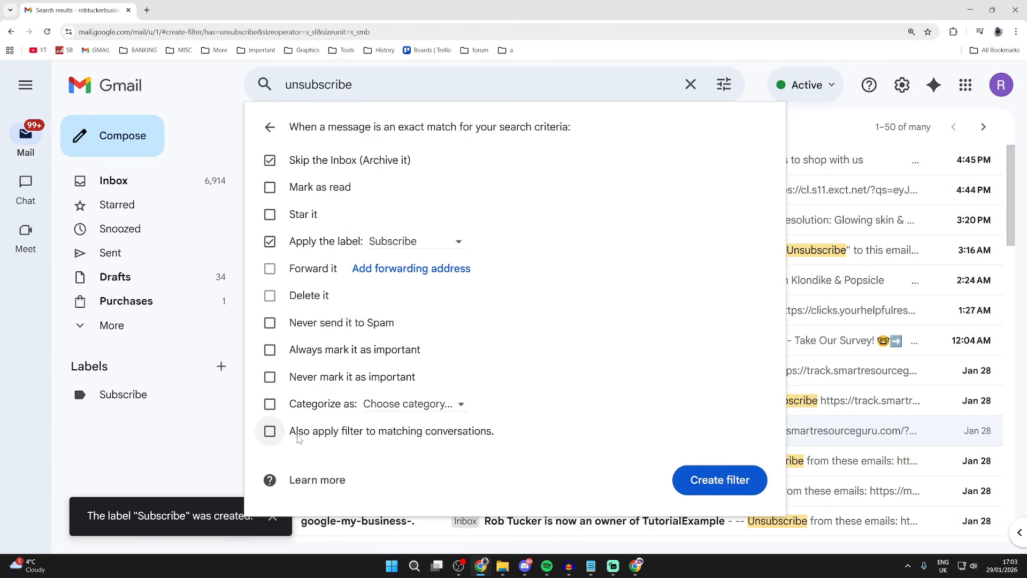
pyautogui.click(270, 436)
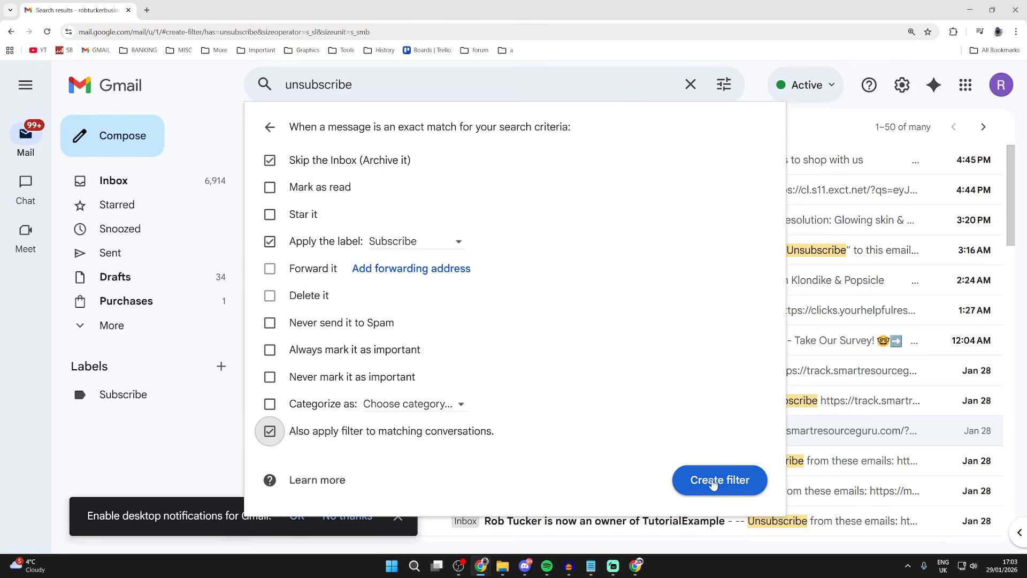
pyautogui.click(713, 480)
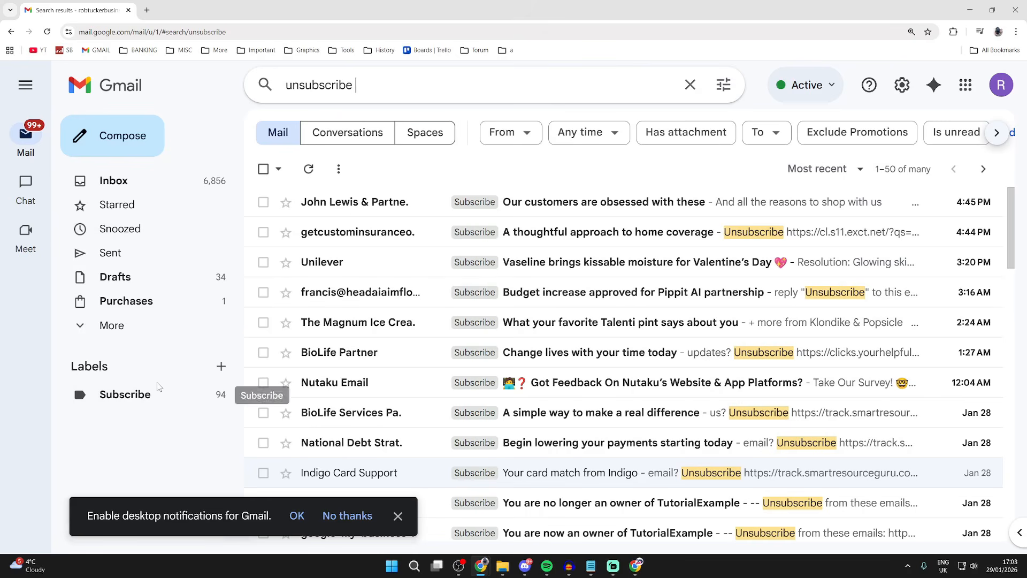
# - Open the Subscribe label and unsubscribe from the John Lewis & Partners mailing list
pyautogui.click(125, 395)
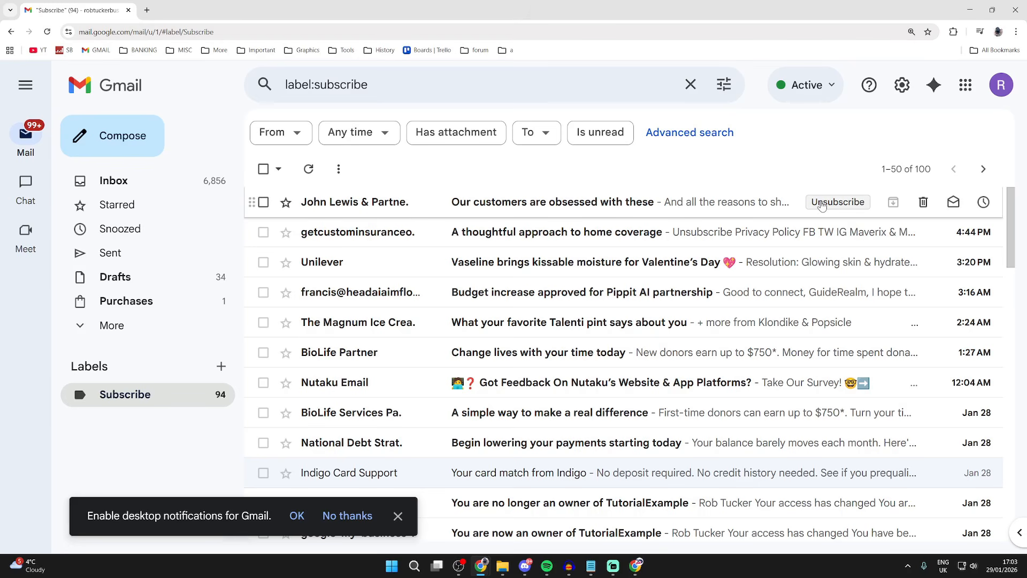
pyautogui.click(822, 203)
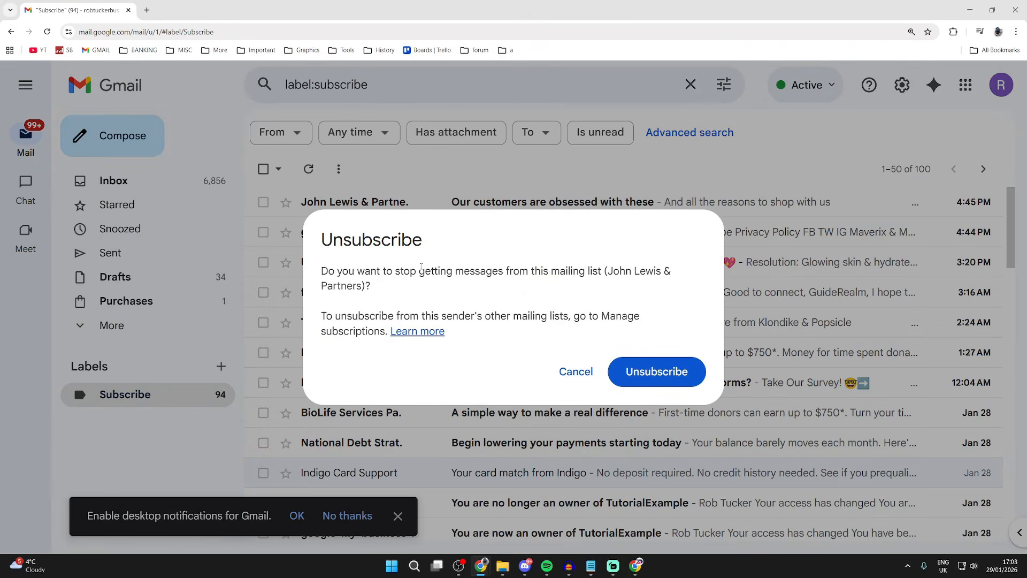
pyautogui.moveTo(358, 271); pyautogui.dragTo(615, 286)
pyautogui.click(463, 286)
pyautogui.moveTo(465, 316); pyautogui.dragTo(598, 316)
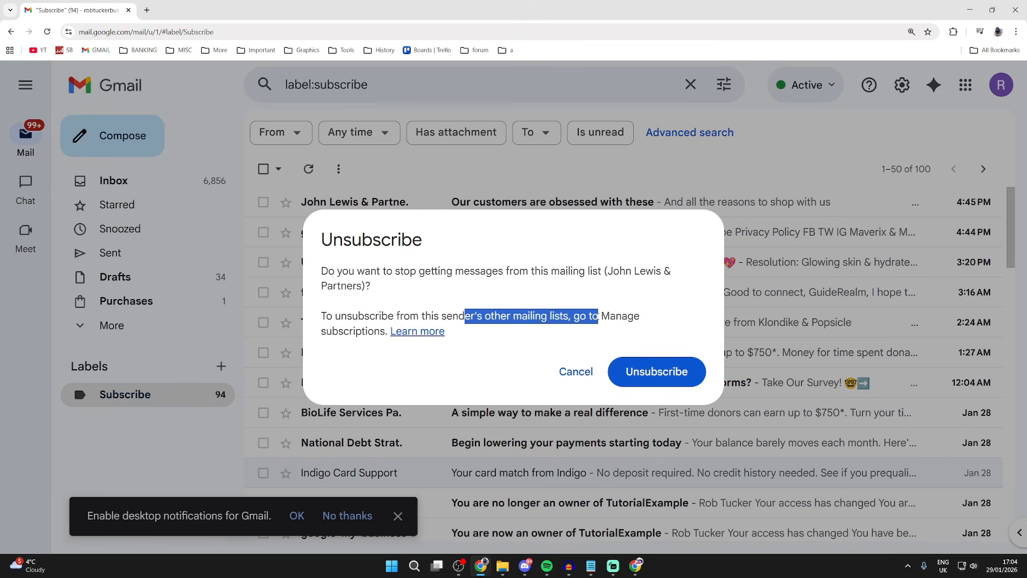
pyautogui.click(613, 316)
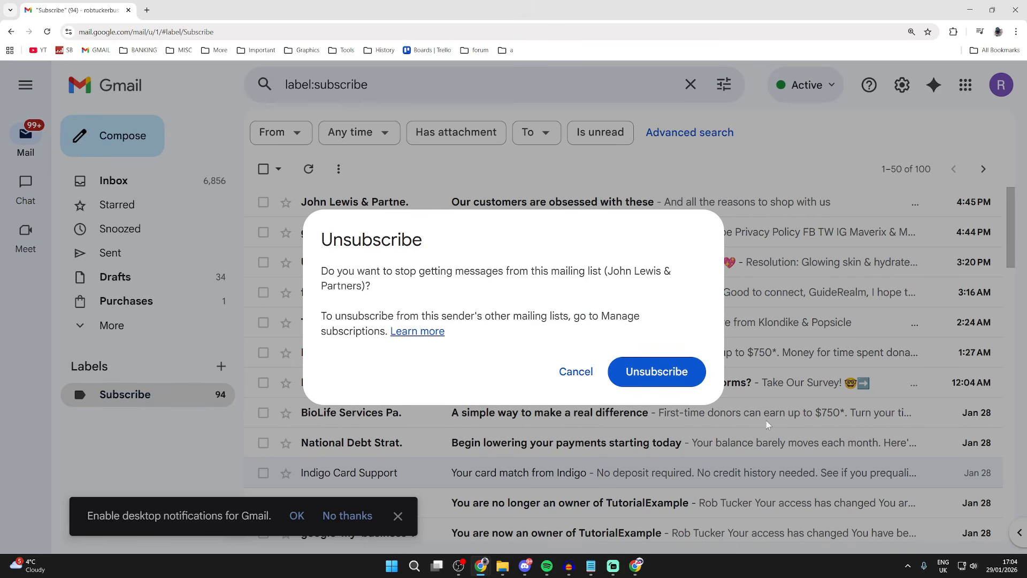
pyautogui.click(650, 370)
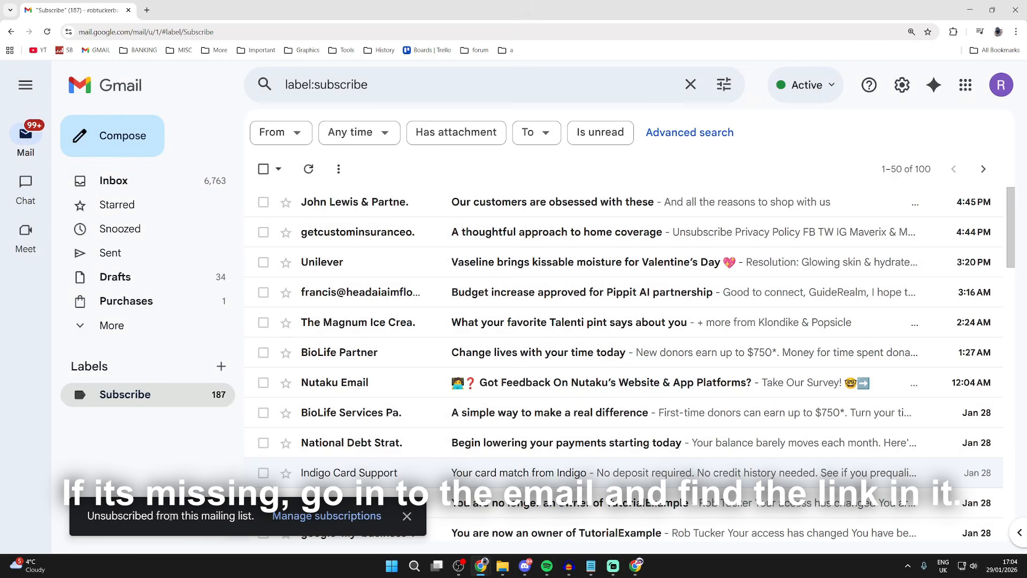
# - Unsubscribe from the Unilever mailing list using its Hellmann's Mayo message under the Subscribe label
pyautogui.scroll(-5, 332, 402)
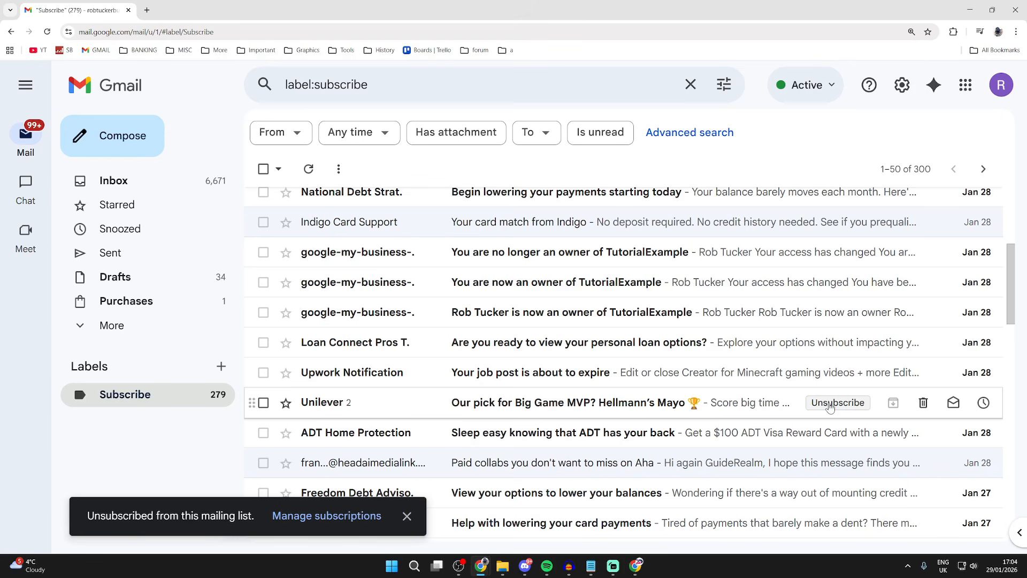
pyautogui.click(830, 406)
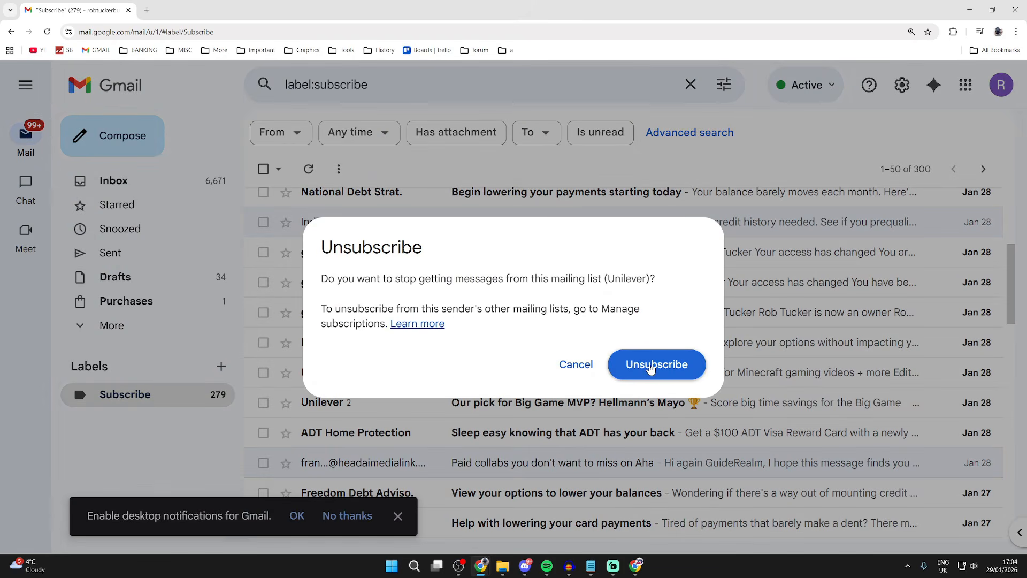
pyautogui.click(651, 369)
# - Find all emails from John Lewis & Partners, starting from that sender's message under the Subscribe label
pyautogui.scroll(5, 487, 177)
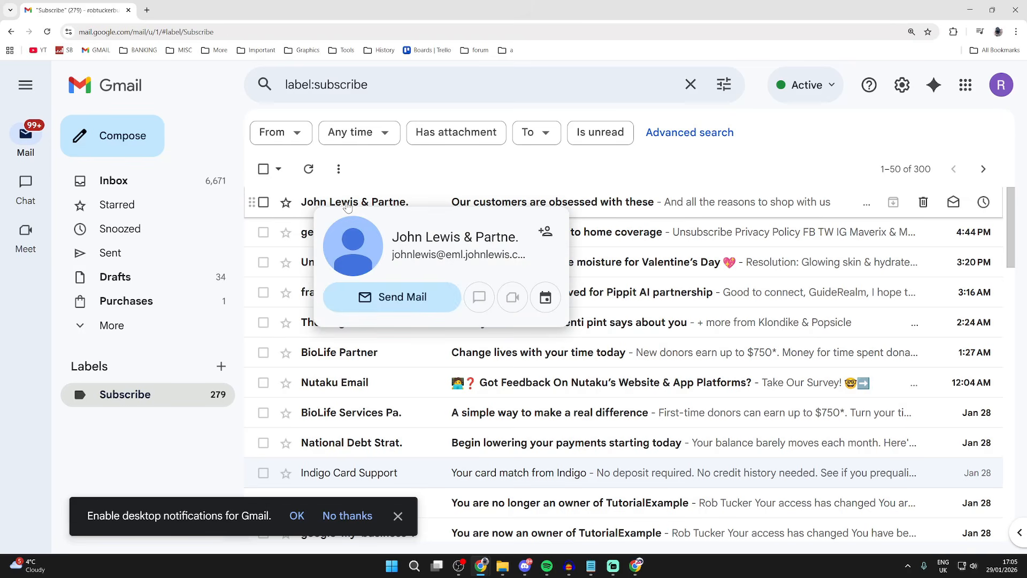
pyautogui.rightClick(348, 207)
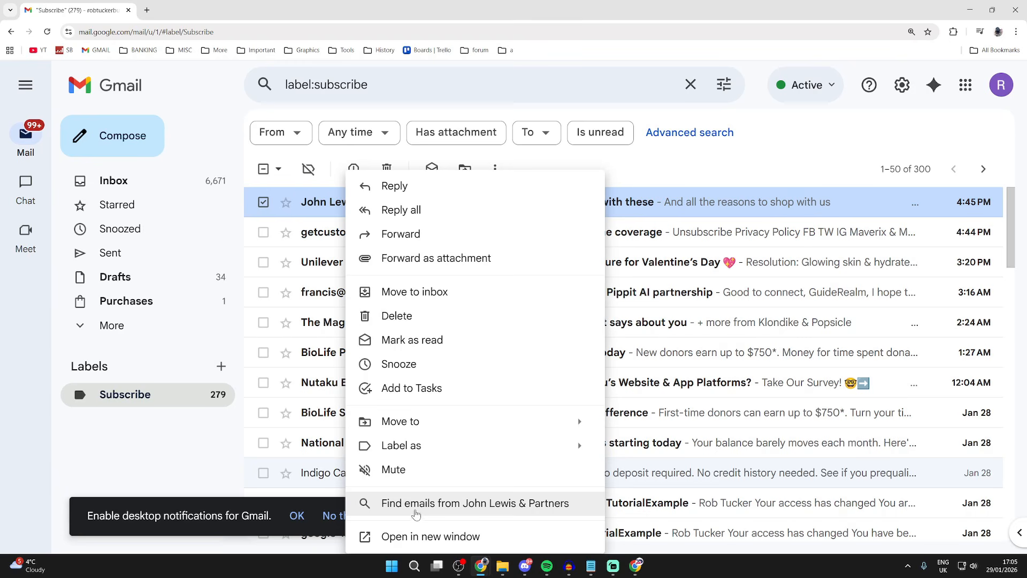
pyautogui.click(458, 505)
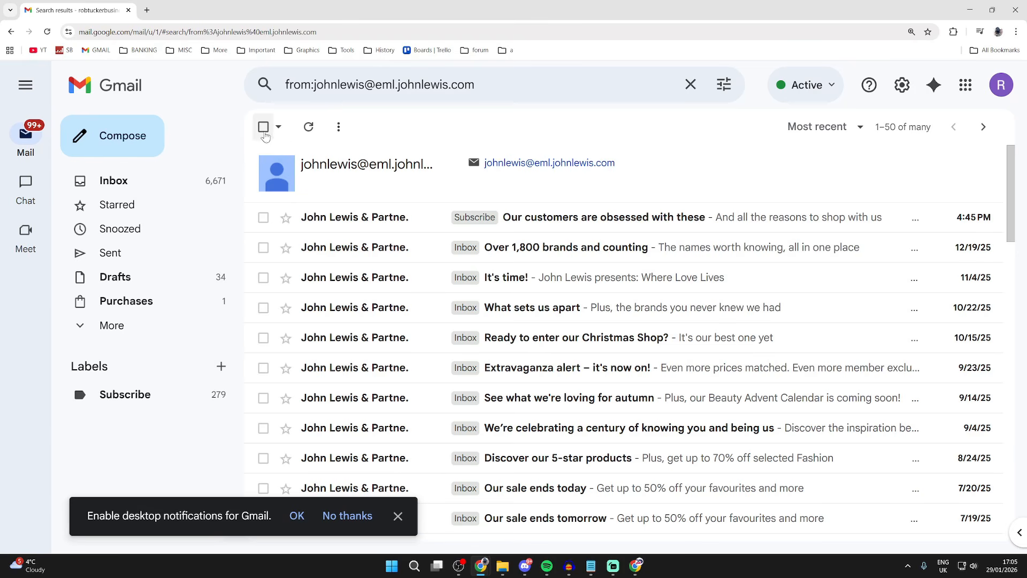
pyautogui.click(264, 127)
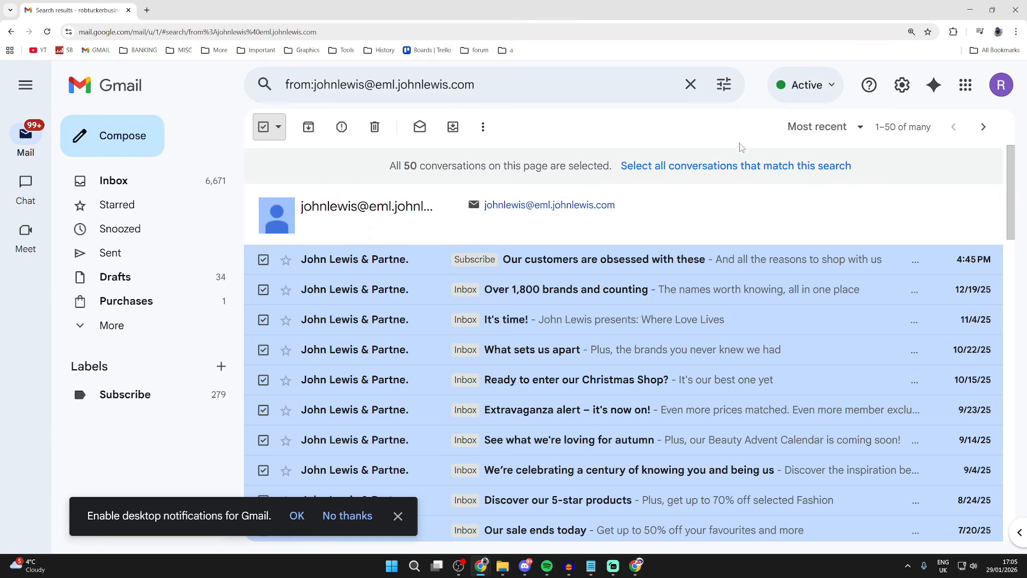
pyautogui.moveTo(480, 170); pyautogui.dragTo(574, 177)
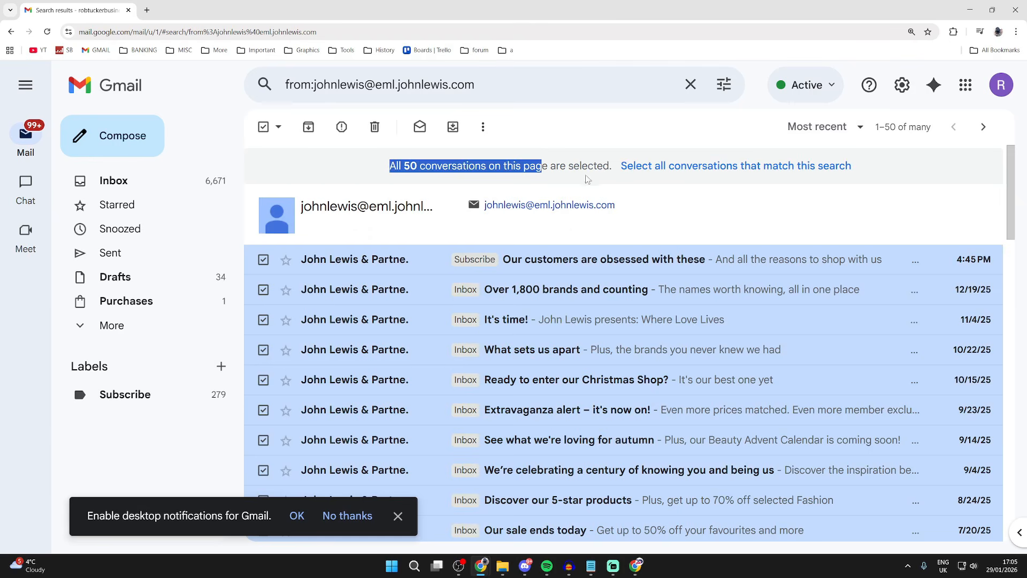
pyautogui.click(859, 127)
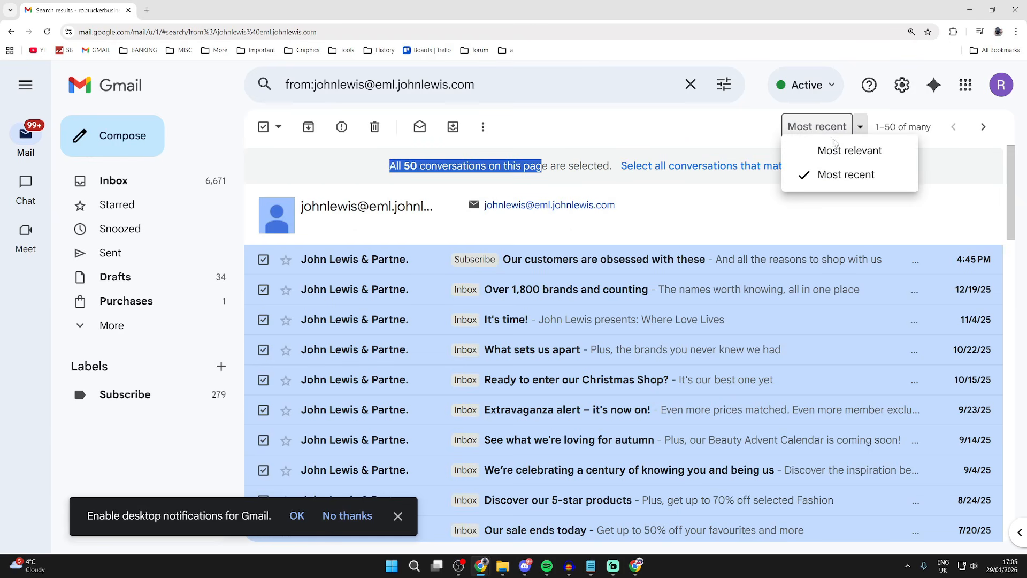
pyautogui.click(843, 158)
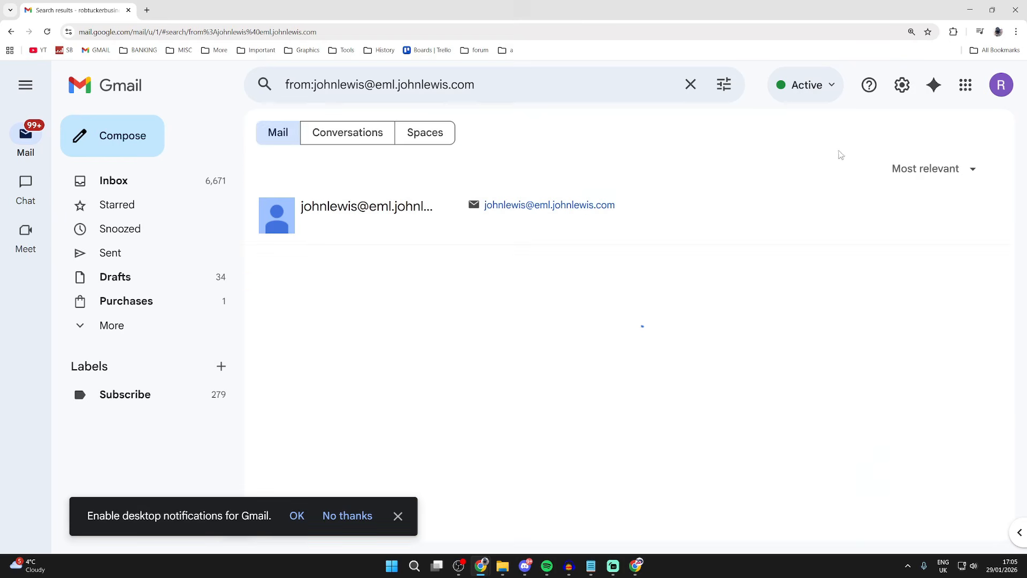
pyautogui.click(263, 169)
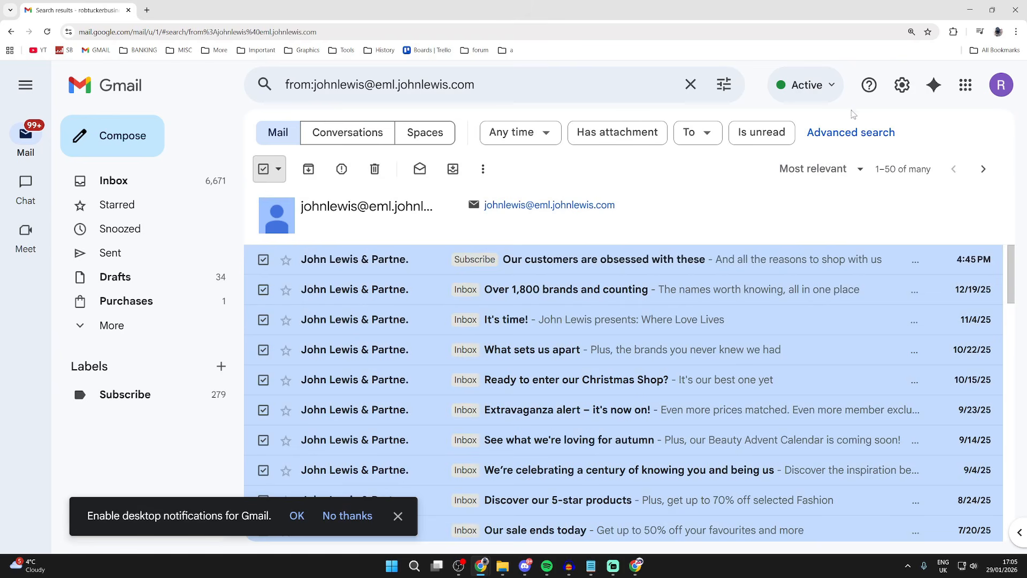
pyautogui.click(843, 170)
pyautogui.click(838, 217)
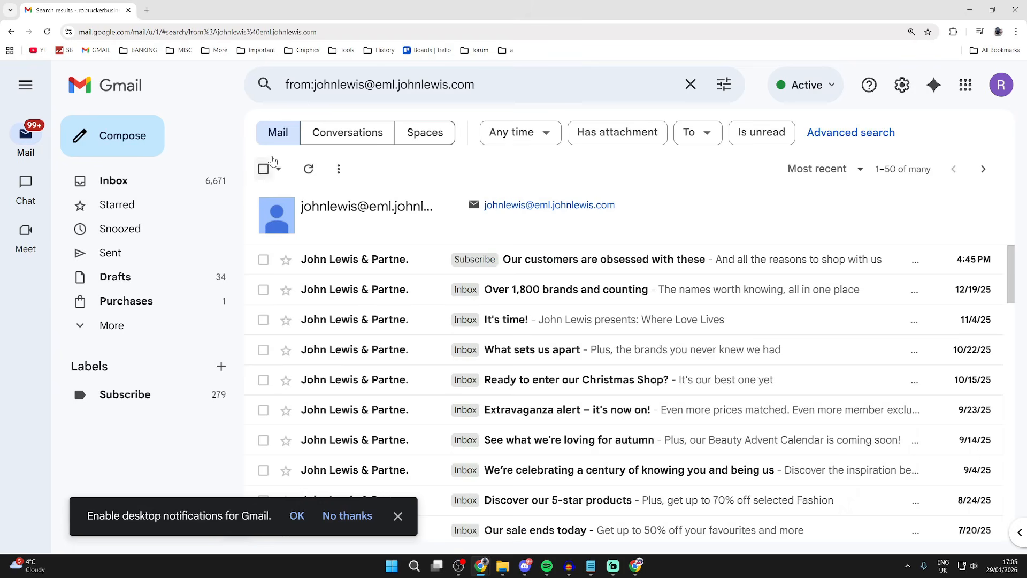
# - Delete all conversations that match the John Lewis & Partners sender search, beyond the current page, and confirm the bulk action
pyautogui.click(263, 169)
pyautogui.click(664, 209)
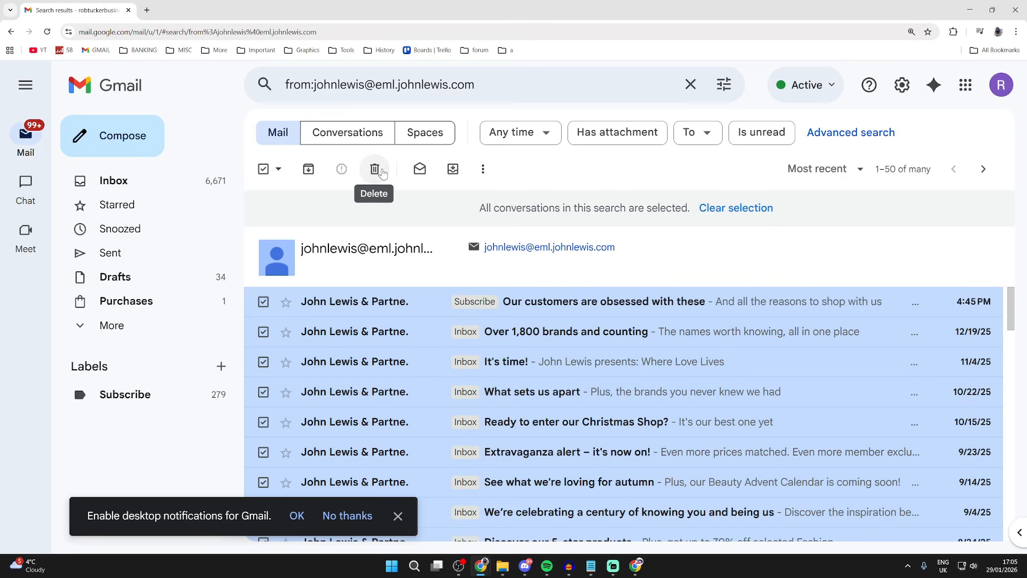
pyautogui.click(374, 169)
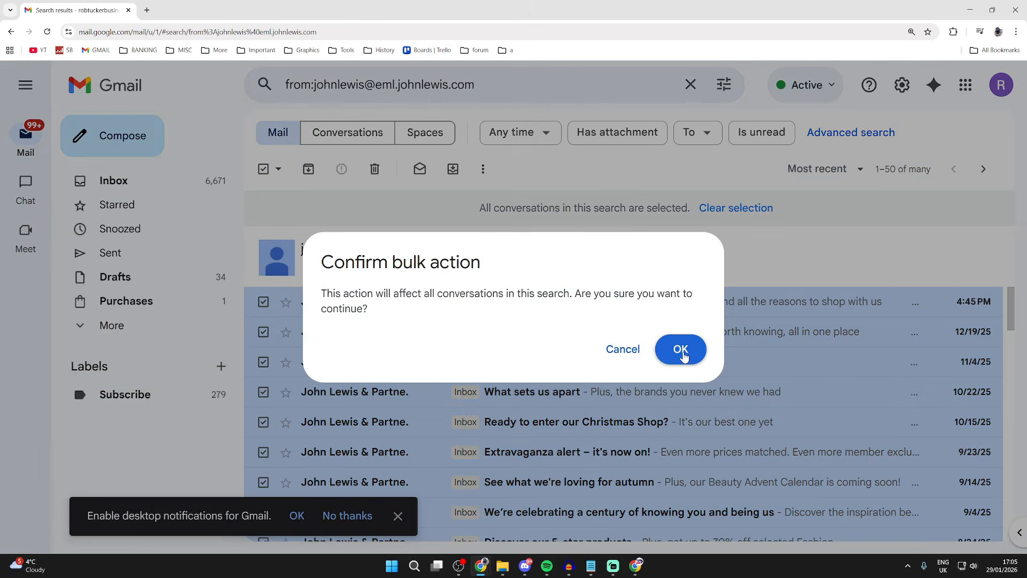
pyautogui.click(681, 350)
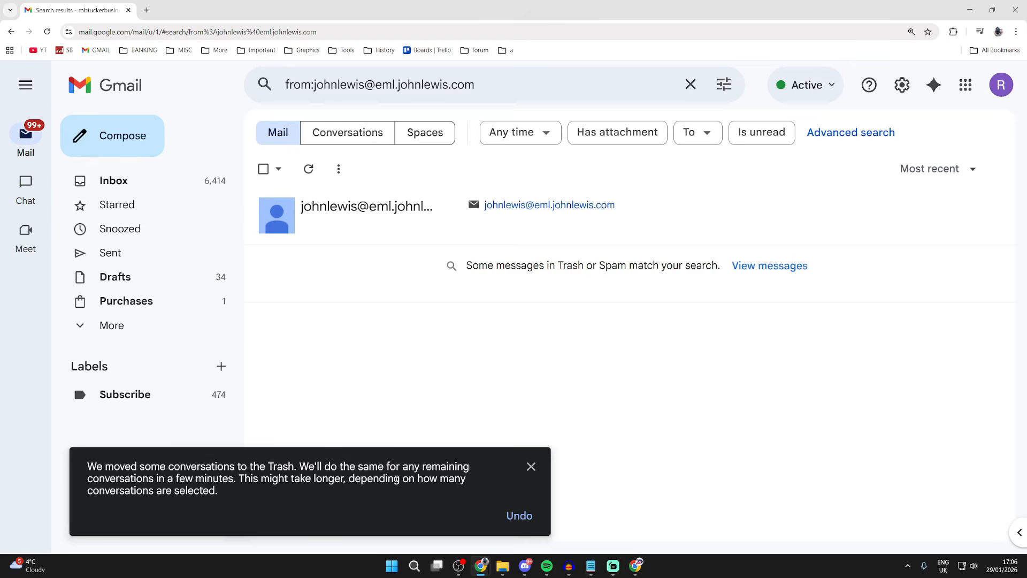
pyautogui.moveTo(151, 466); pyautogui.dragTo(154, 477)
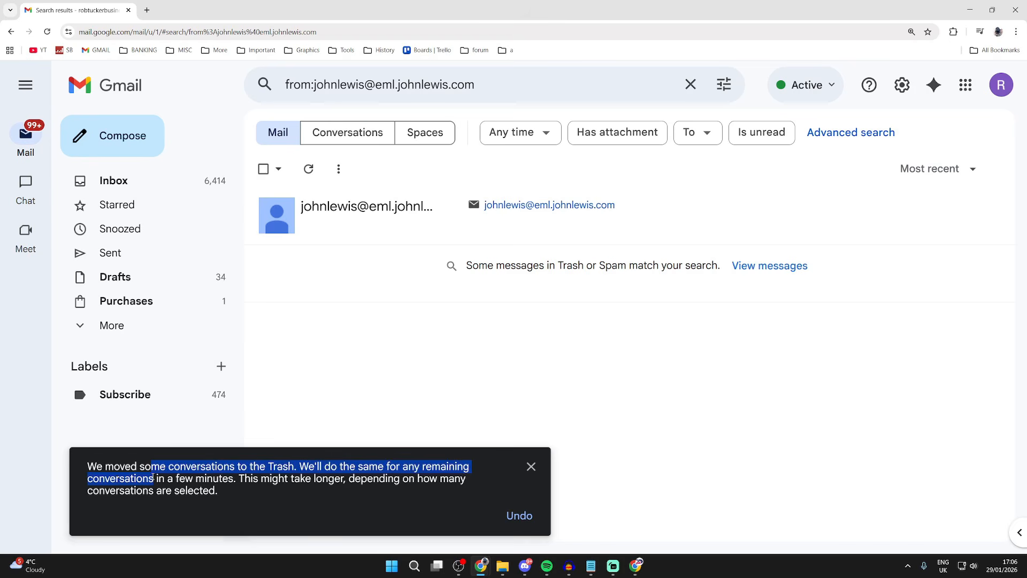
pyautogui.click(200, 486)
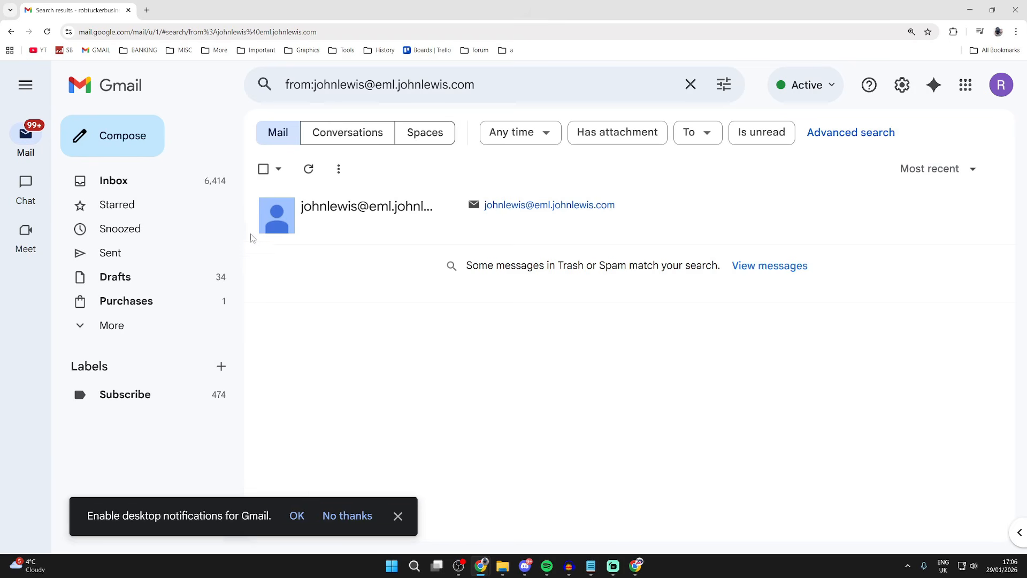
# - Find all emails from BioLife Services Partner, starting from that sender's message under the Subscribe label, and delete all the matching conversations
pyautogui.click(172, 402)
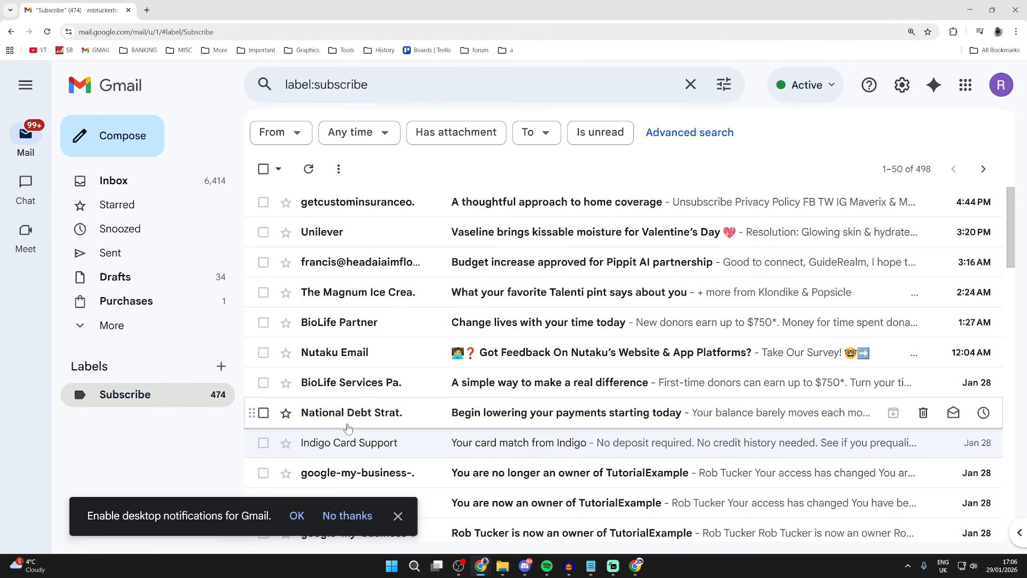
pyautogui.rightClick(353, 383)
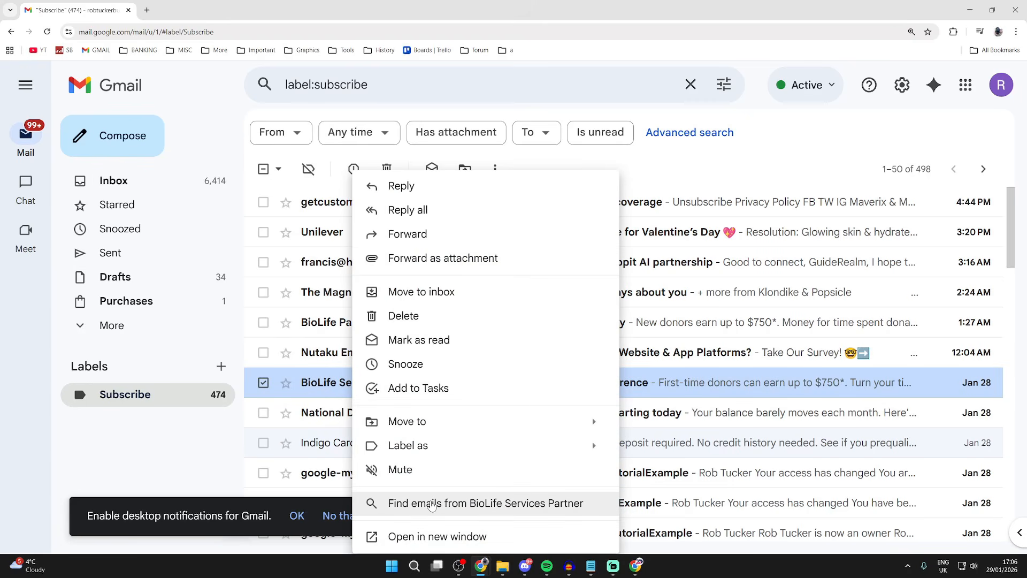
pyautogui.click(435, 501)
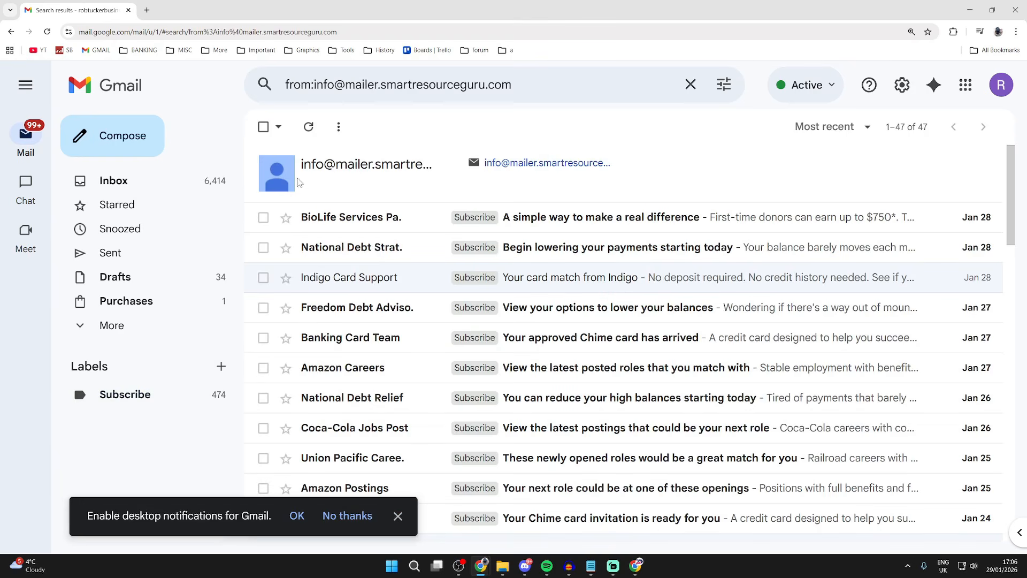
pyautogui.click(263, 127)
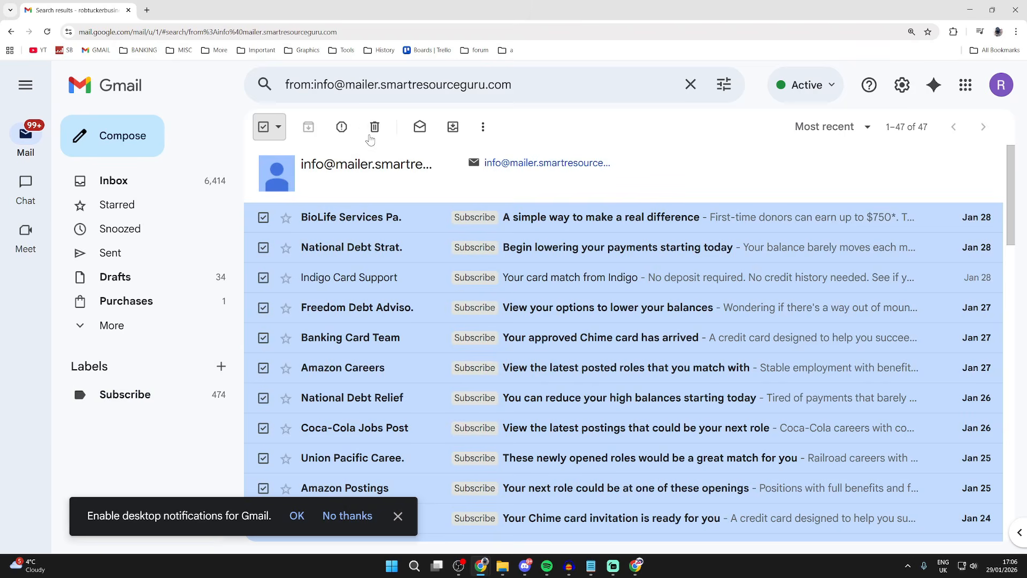
pyautogui.click(375, 129)
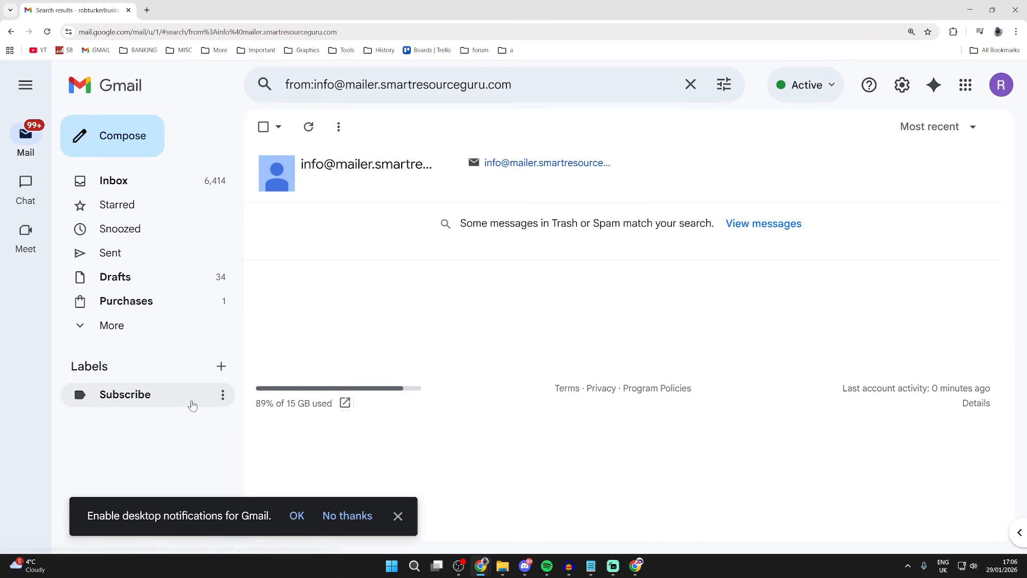
# - Select all conversations under the Subscribe label, including those beyond the current page, and clear the selection without deleting them
pyautogui.click(113, 398)
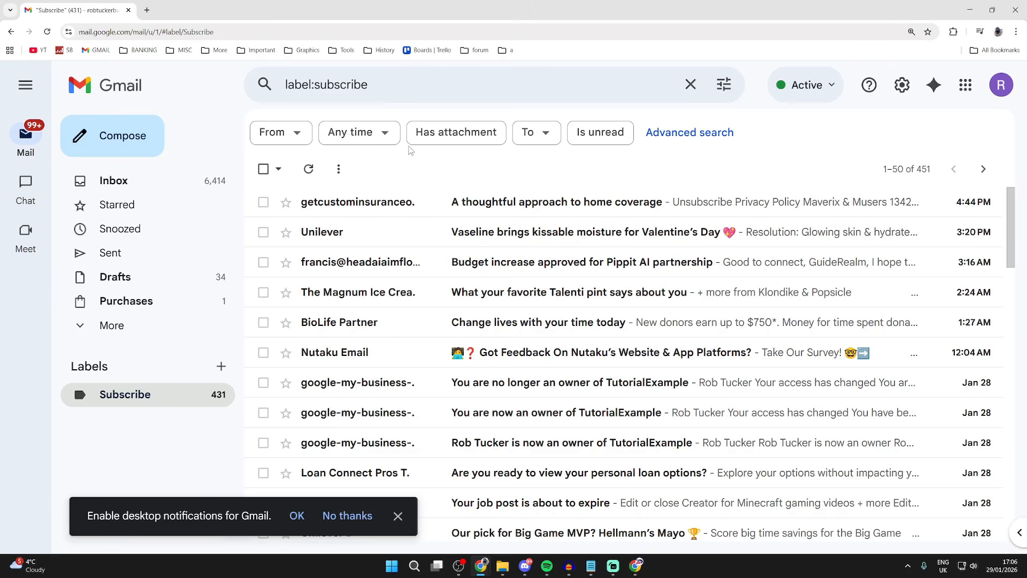
pyautogui.click(264, 169)
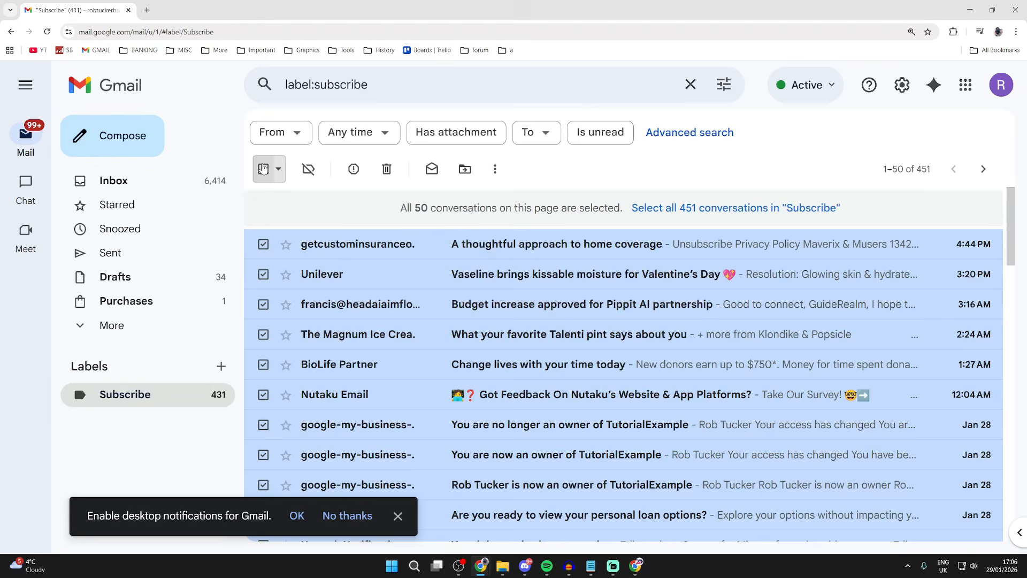
pyautogui.click(687, 207)
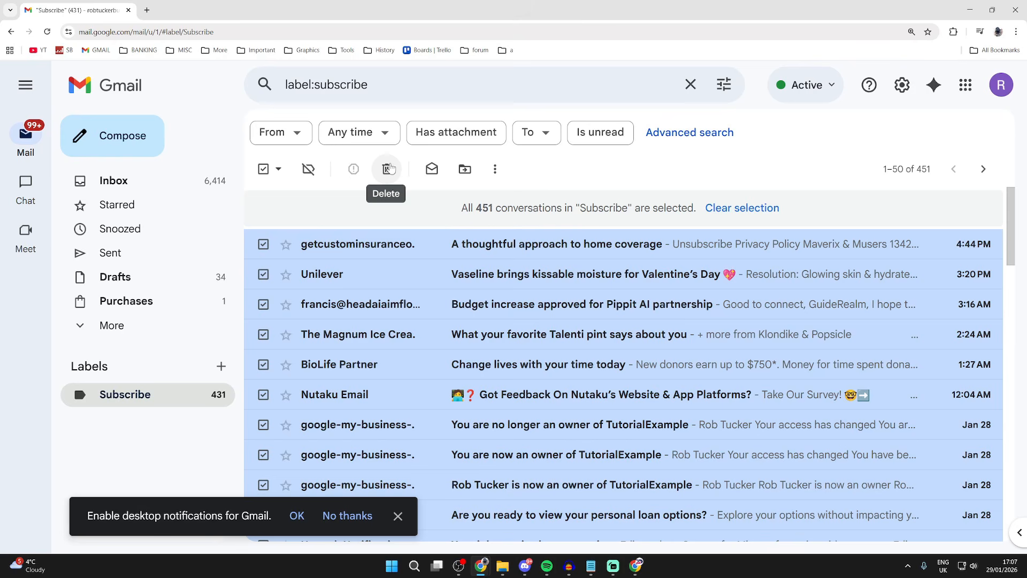
pyautogui.click(265, 170)
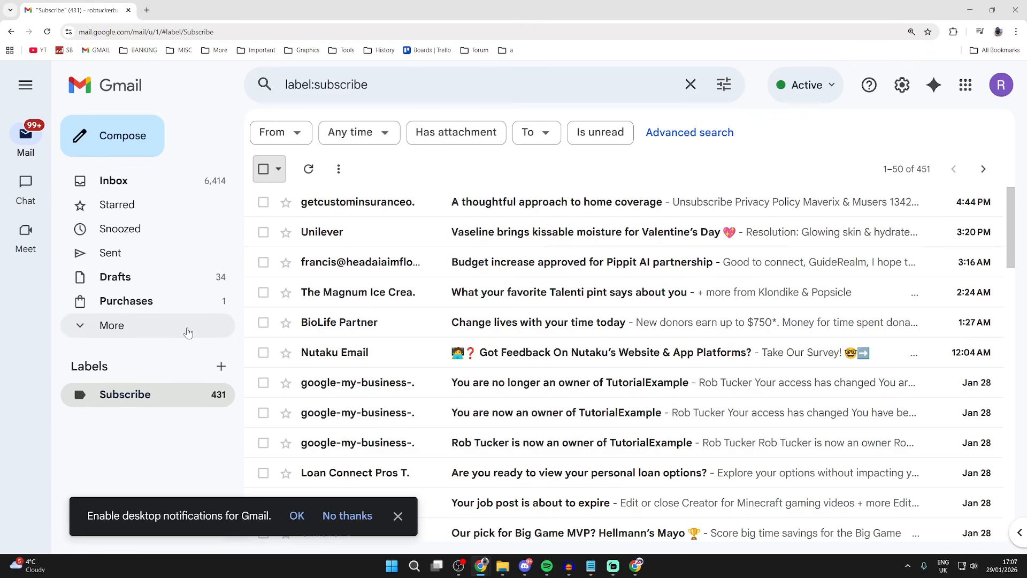
# - View the deleted messages in the Trash folder and return to the inbox
pyautogui.click(150, 331)
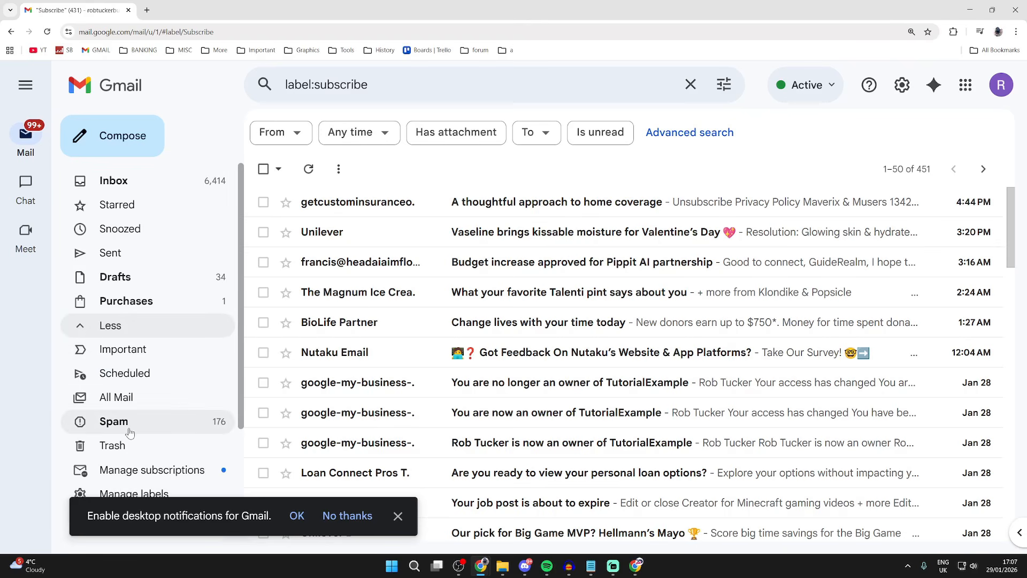
pyautogui.click(121, 449)
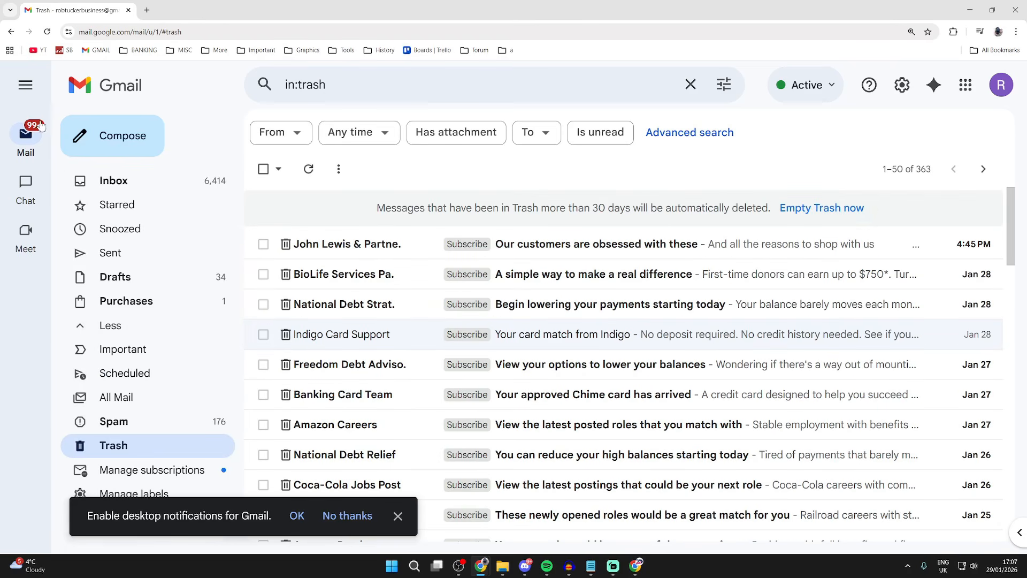
pyautogui.click(126, 182)
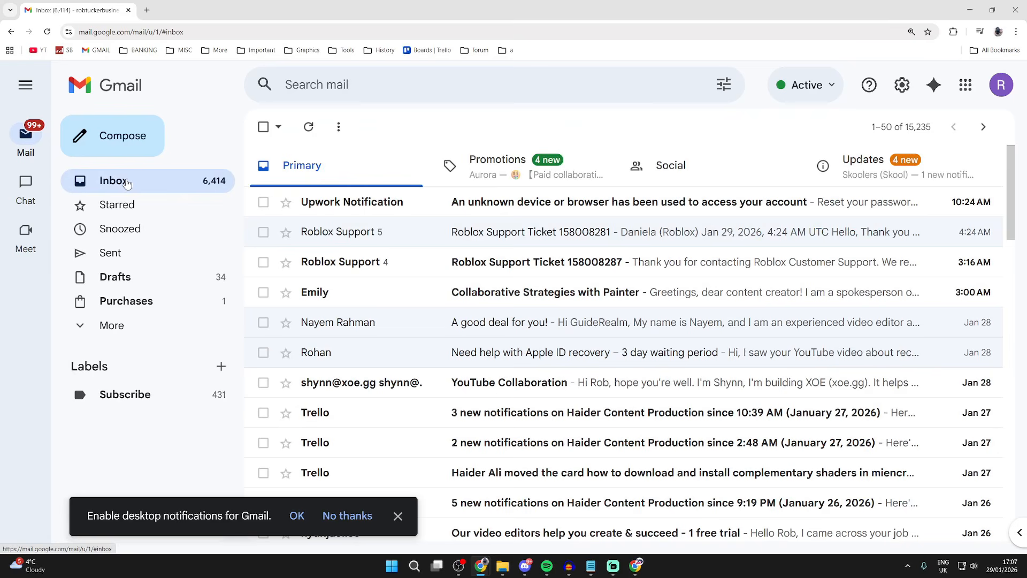